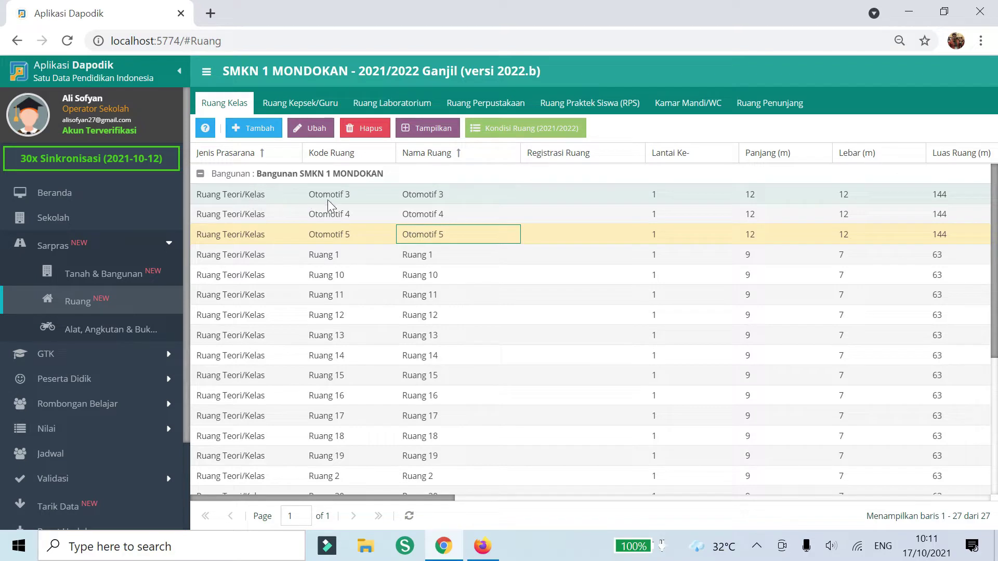
- Try to delete the classroom Otomotif 3, and dismiss its list of dependent data
left_click(444, 198)
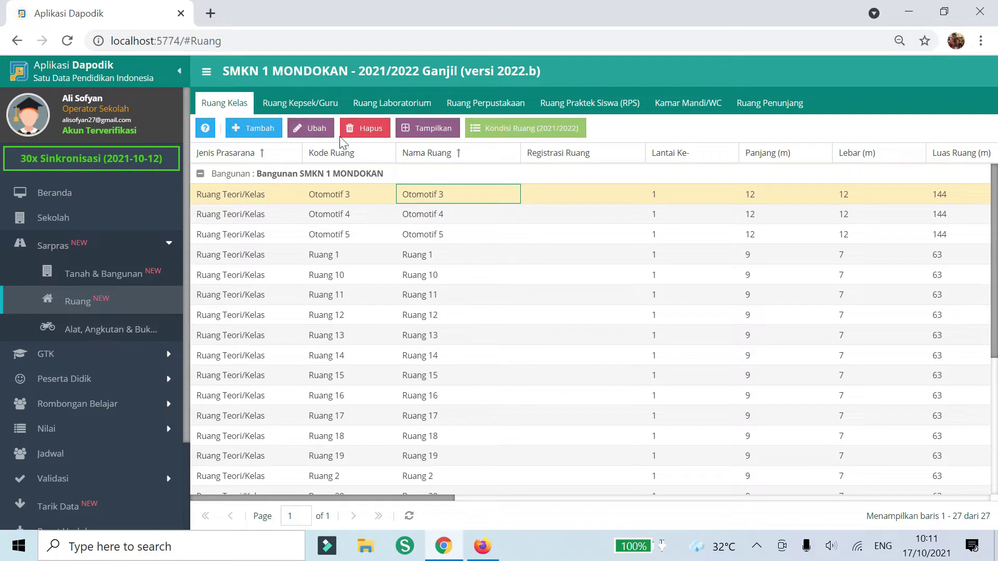
left_click(370, 130)
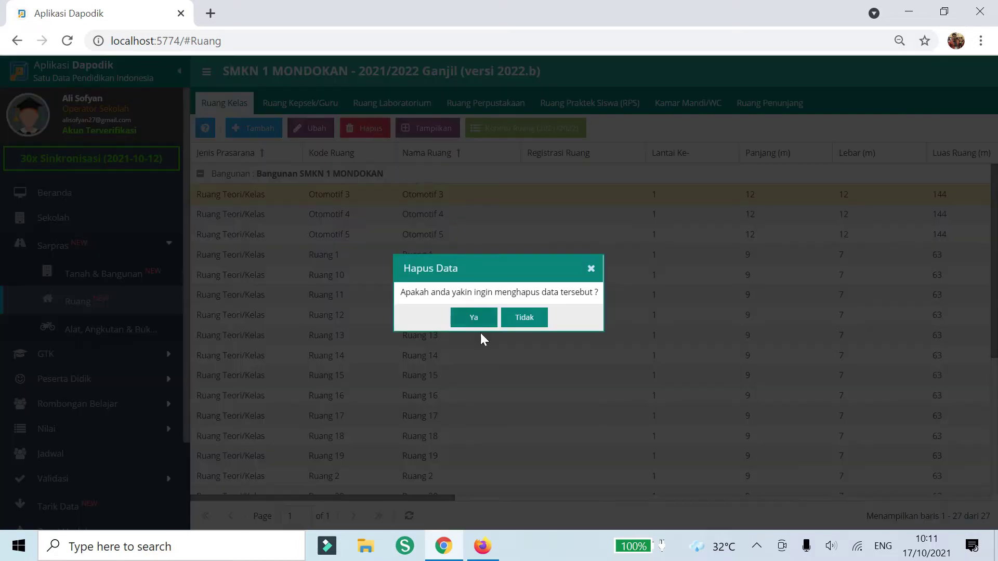
left_click(478, 317)
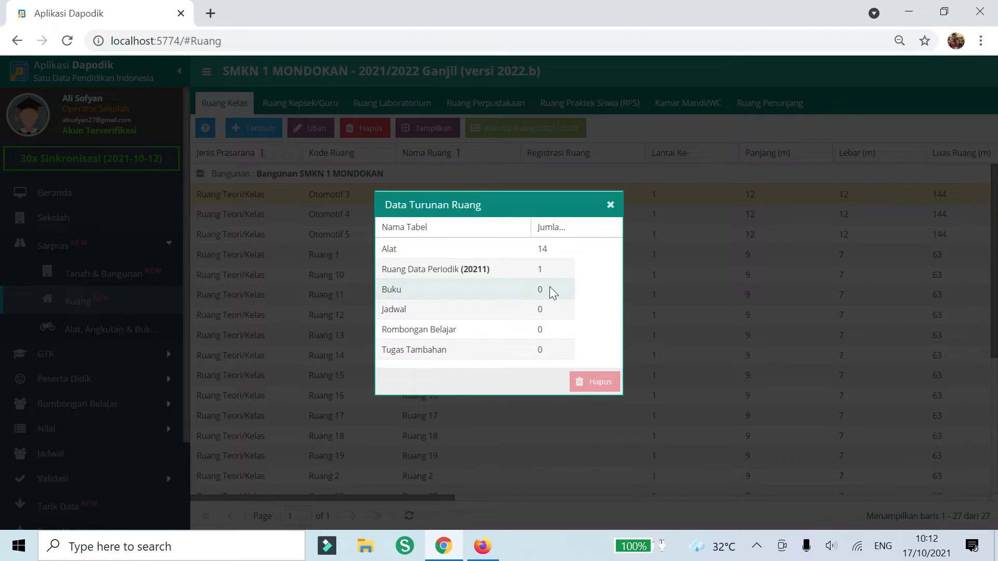
left_click(608, 208)
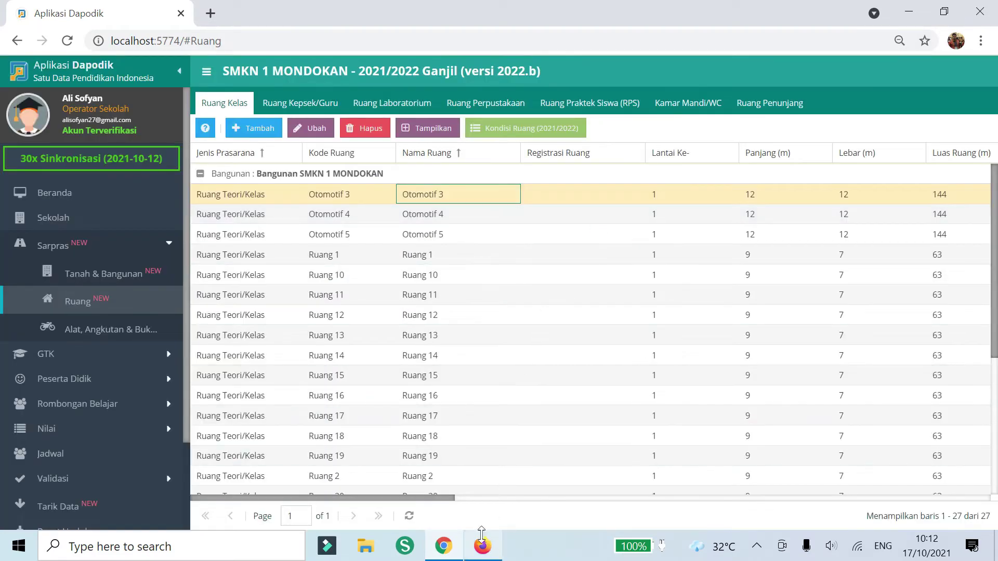
- Switch to Firefox and sign in to Dapodik with the saved username and password for 2021/2022 Ganjil
mouse_move(489, 554)
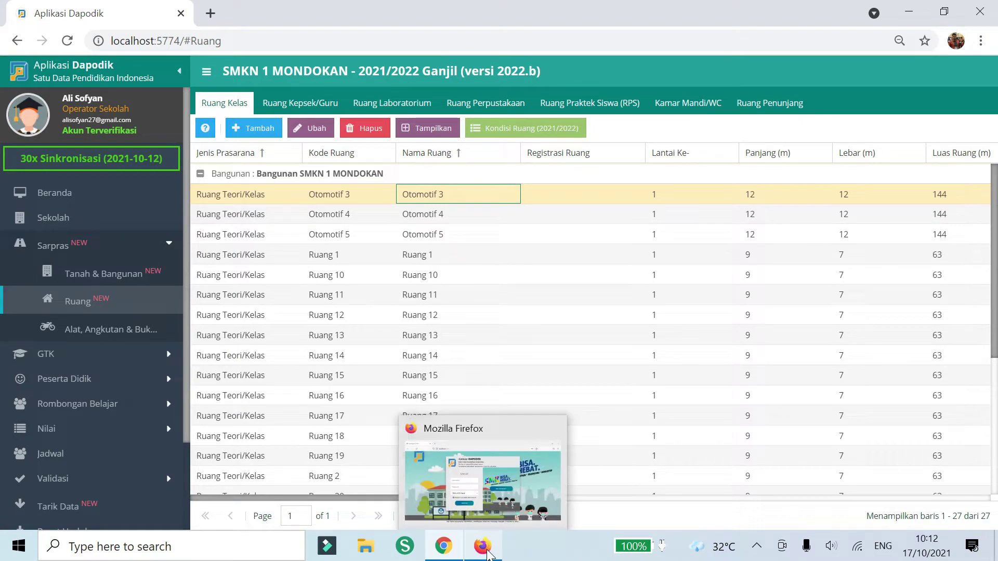
left_click(482, 545)
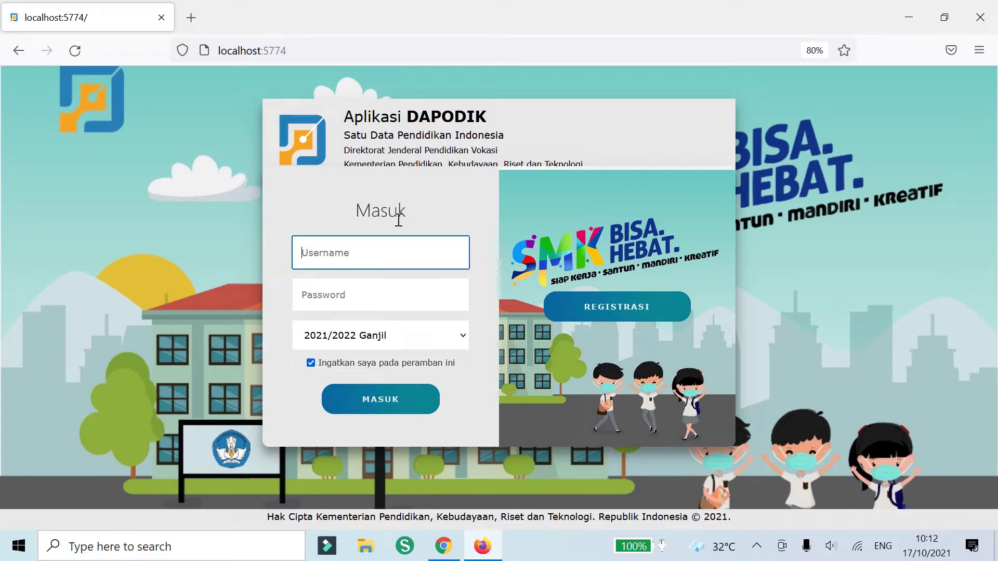
type("al")
key("Down")
key("Return")
key("Tab")
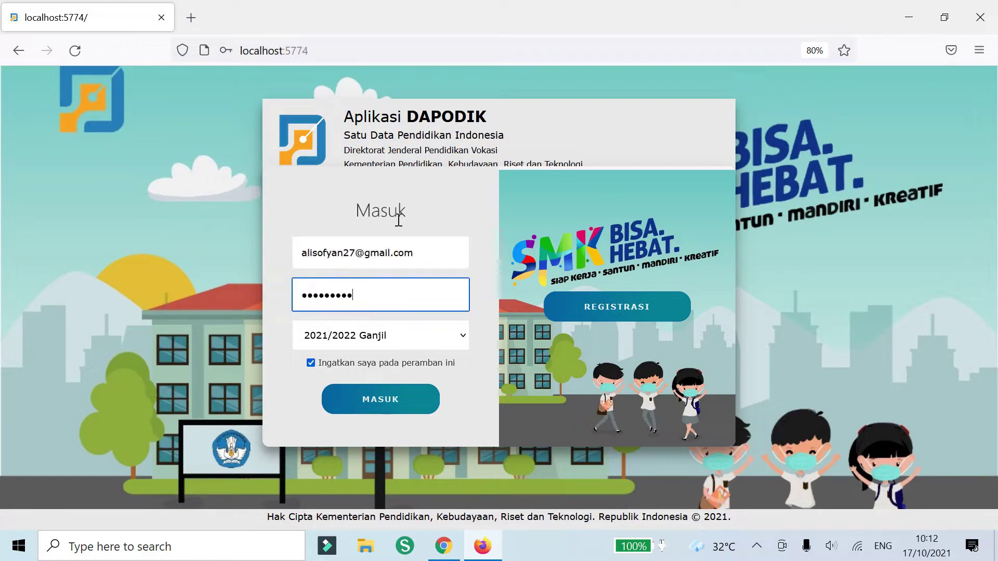
left_click(367, 400)
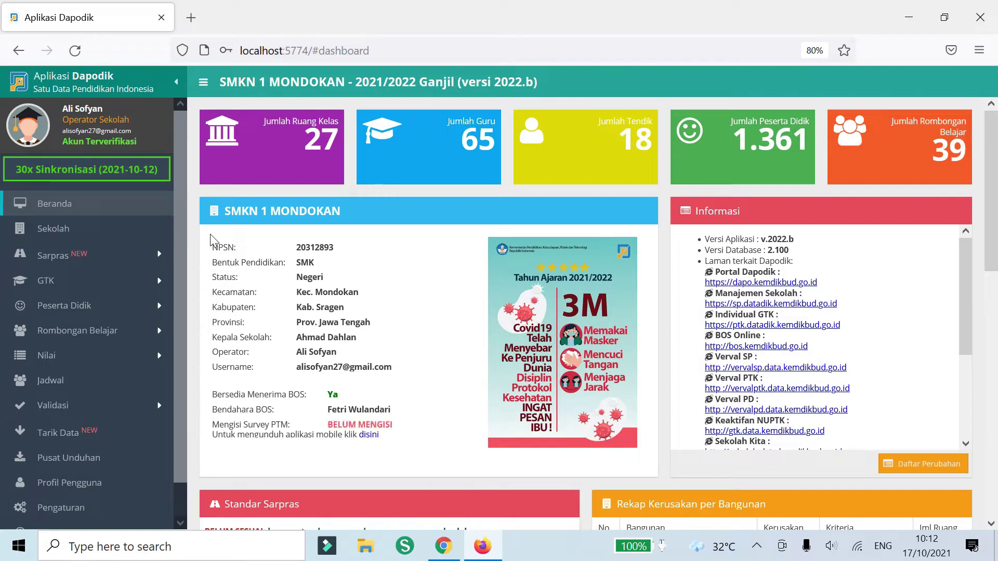
- Open the Tanah & Bangunan data under Sarpras and select the land record Tanah Sekolah SMKN 1 MONDOKAN
left_click(89, 263)
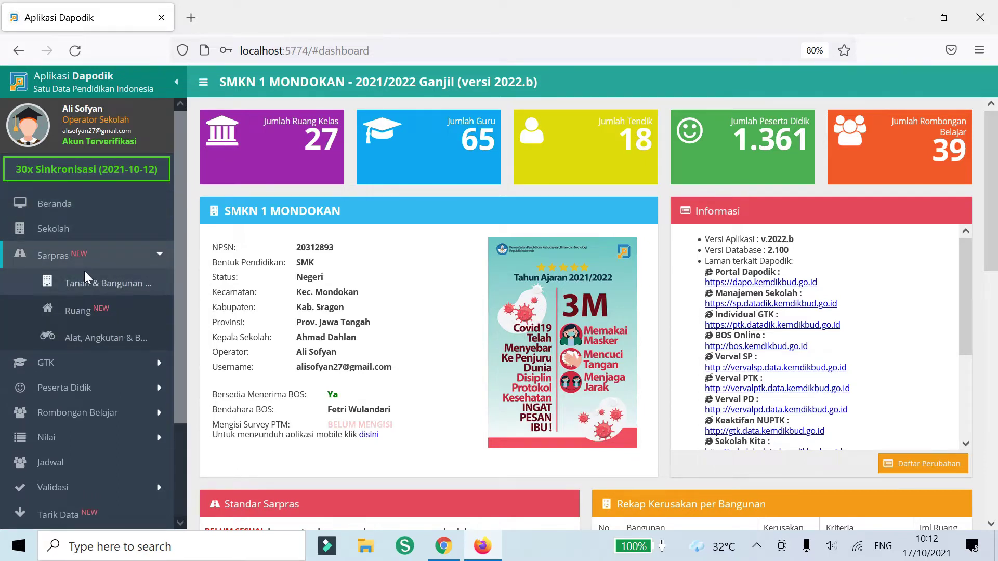
left_click(88, 280)
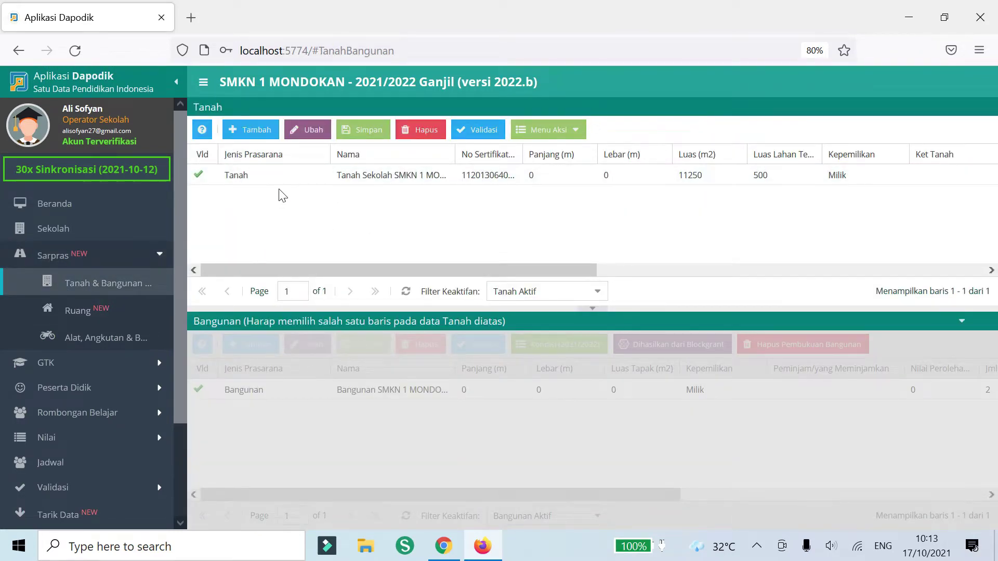
left_click(256, 181)
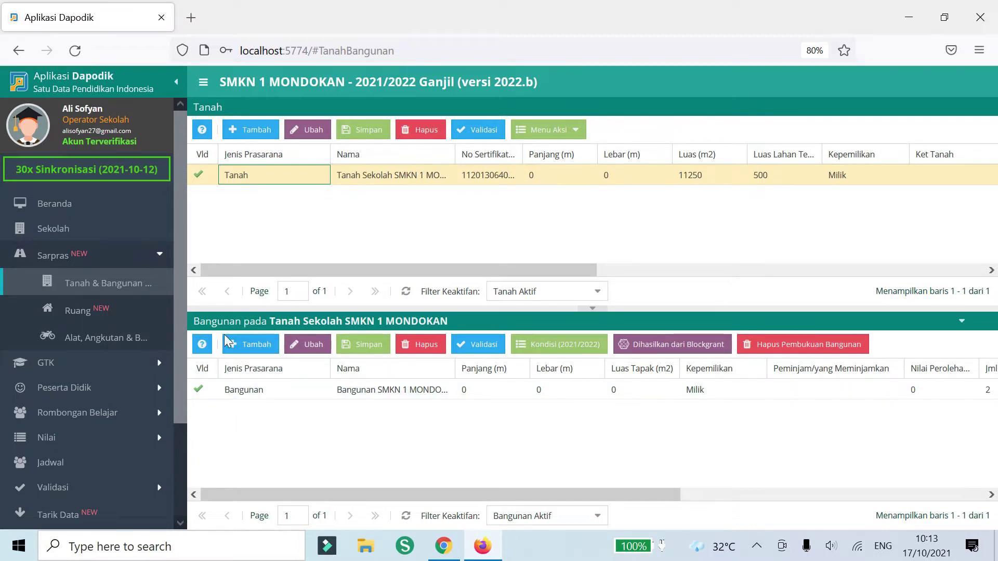
- Start a new building on the selected land with type Bangunan and the name Bangunan Bayangan
left_click(257, 344)
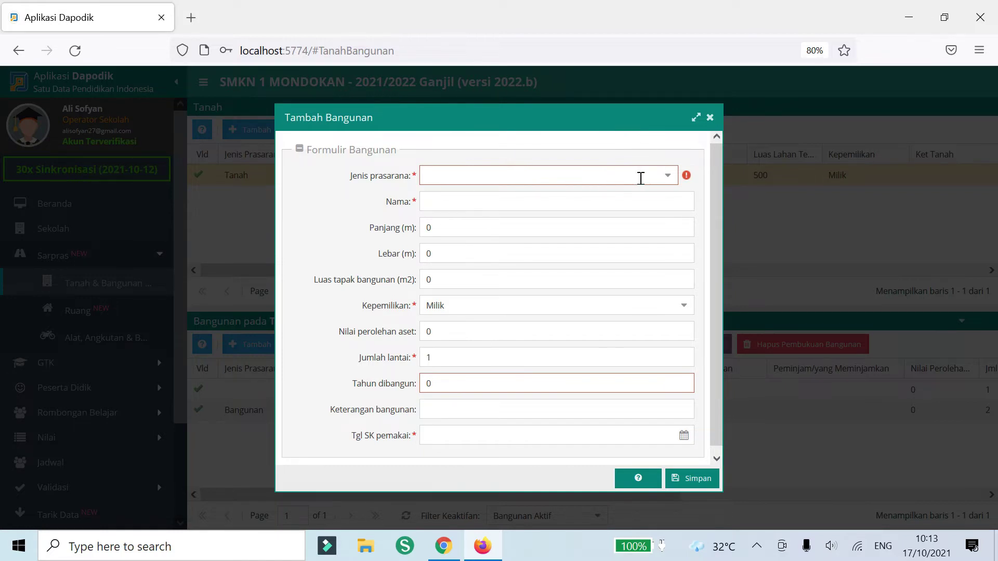
left_click(663, 183)
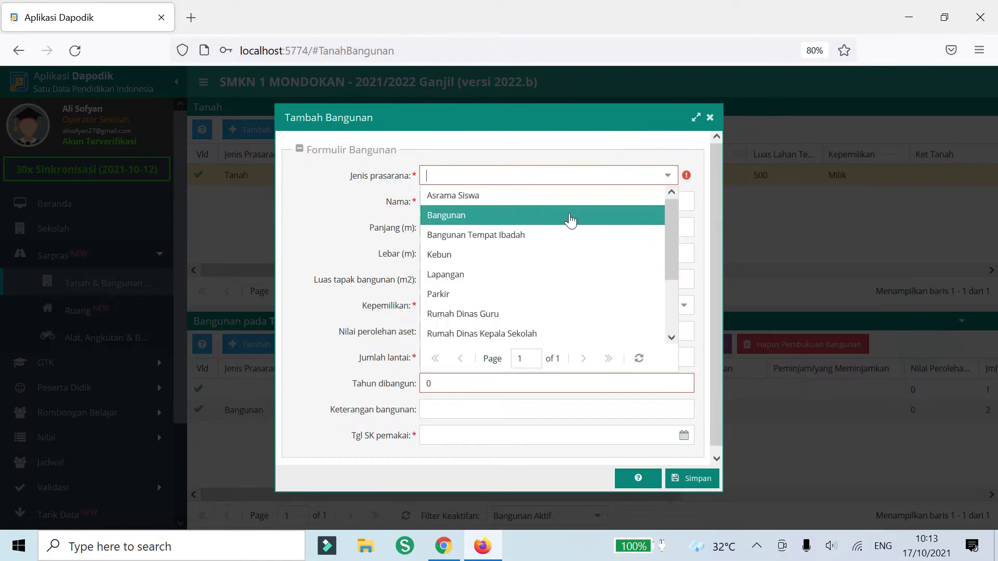
left_click(568, 218)
left_click(558, 200)
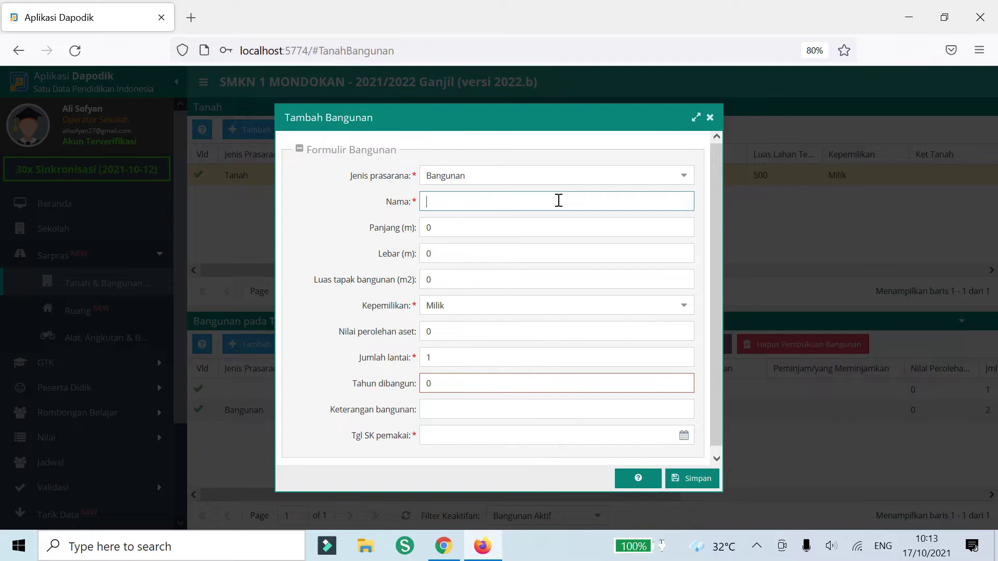
type("Bangunan Bayangan")
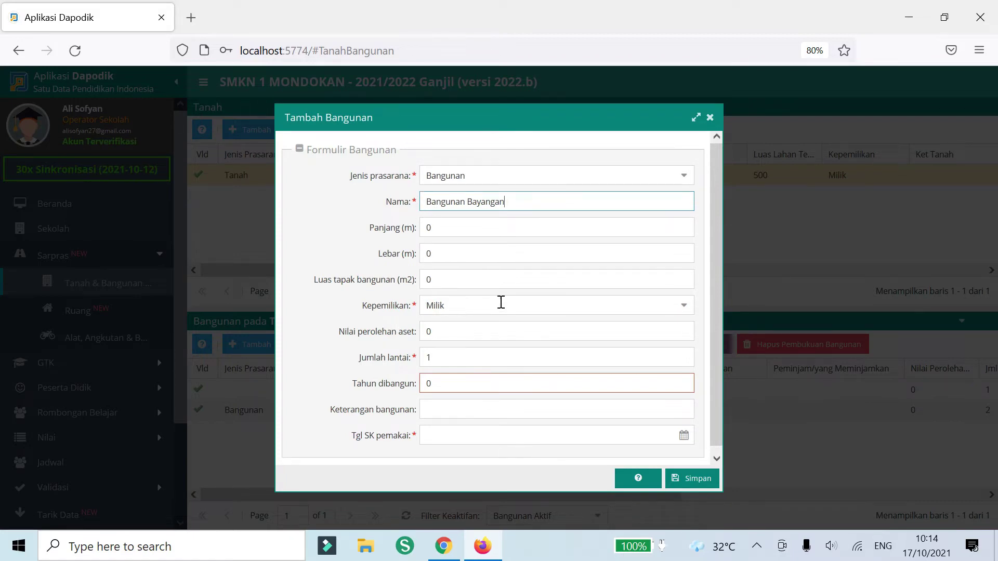
- Set the new building's construction year to 2020 and its Tgl SK pemakai to 31/12/2020, and save it
left_click(424, 383)
type("2020")
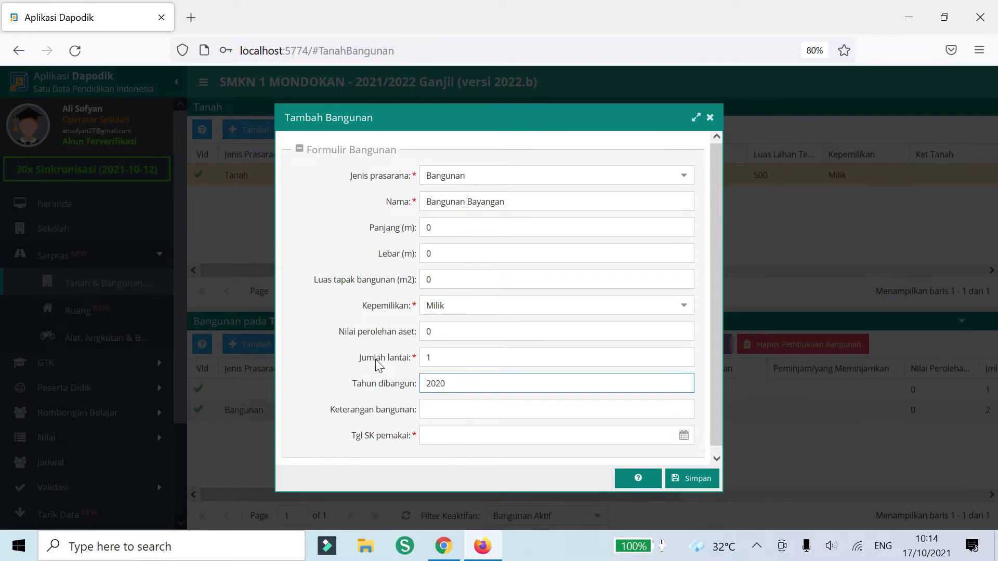
left_click(684, 439)
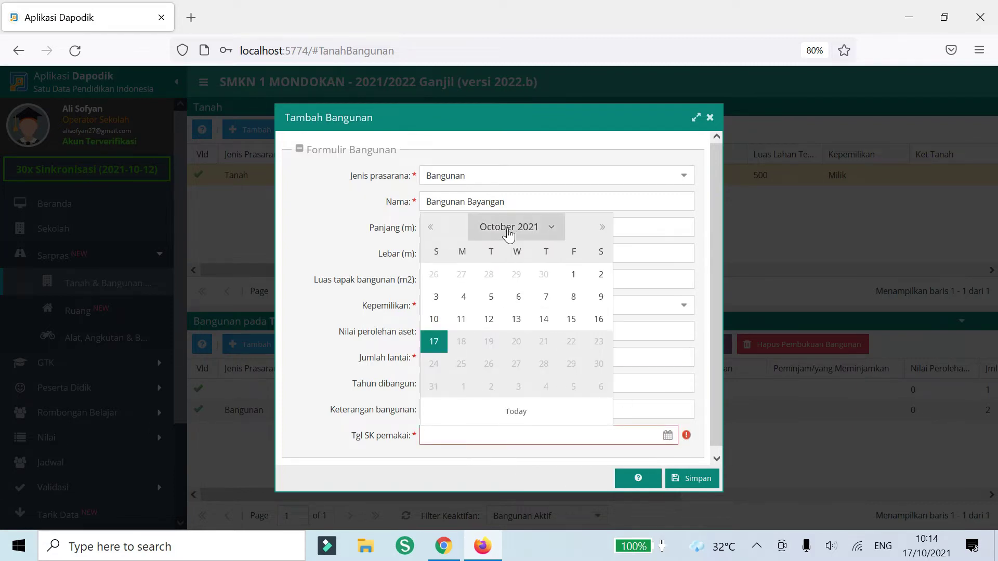
left_click(509, 229)
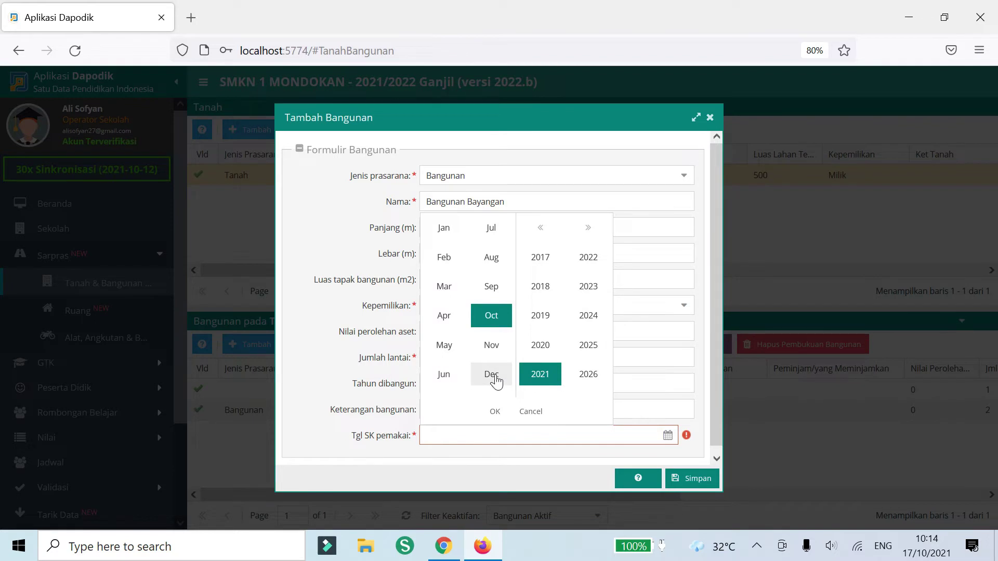
left_click(540, 345)
left_click(490, 379)
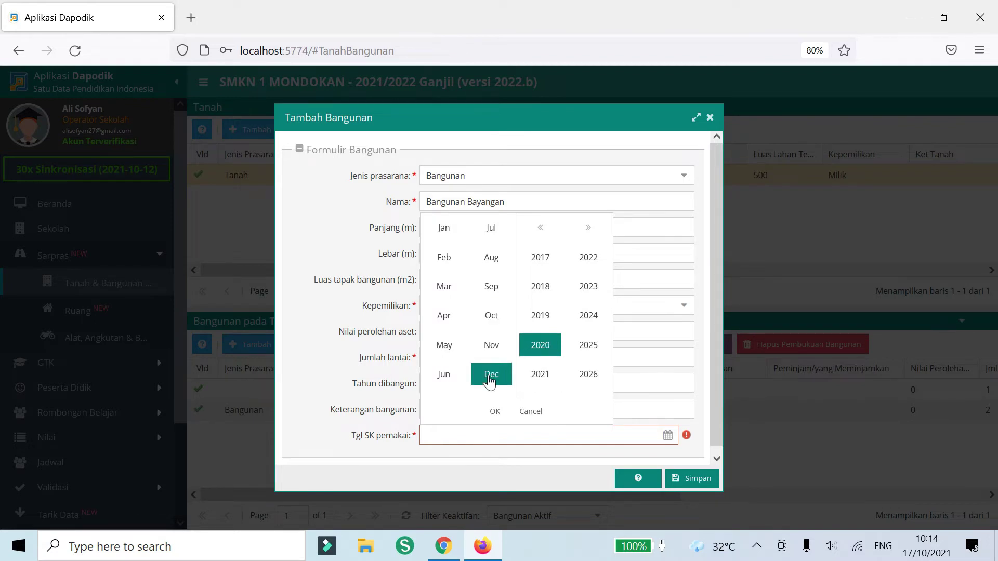
left_click(495, 413)
left_click(543, 365)
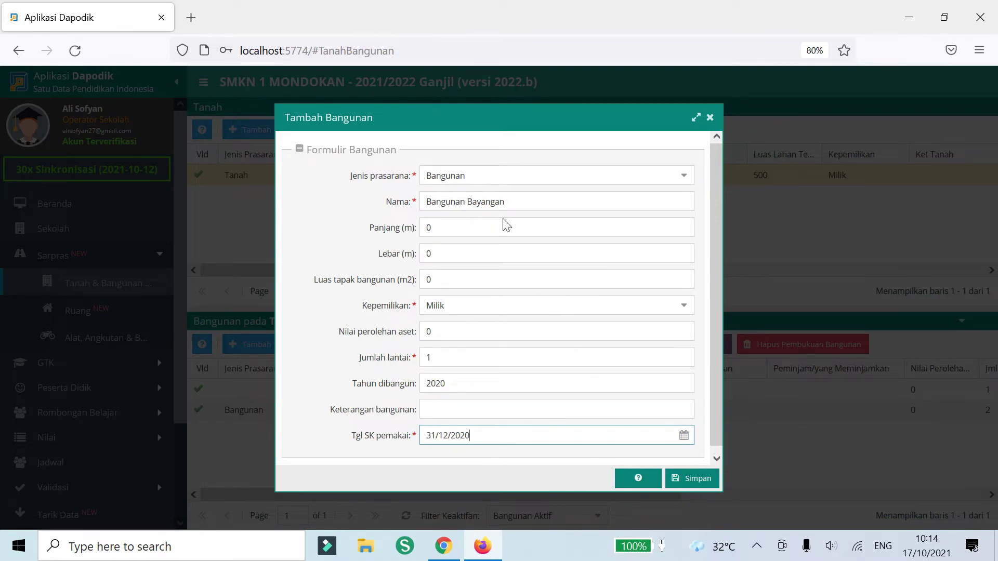
left_click(696, 479)
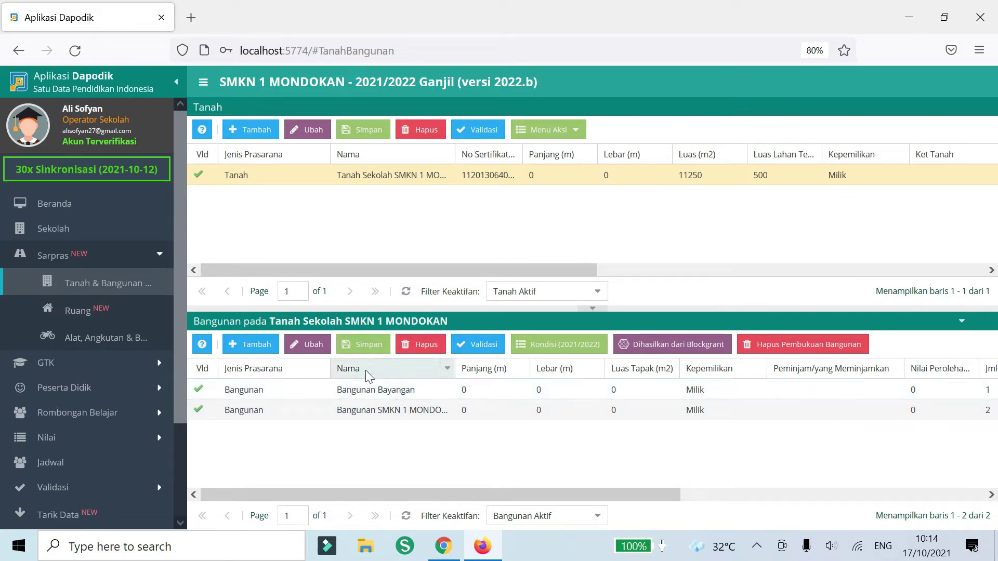
left_click(374, 390)
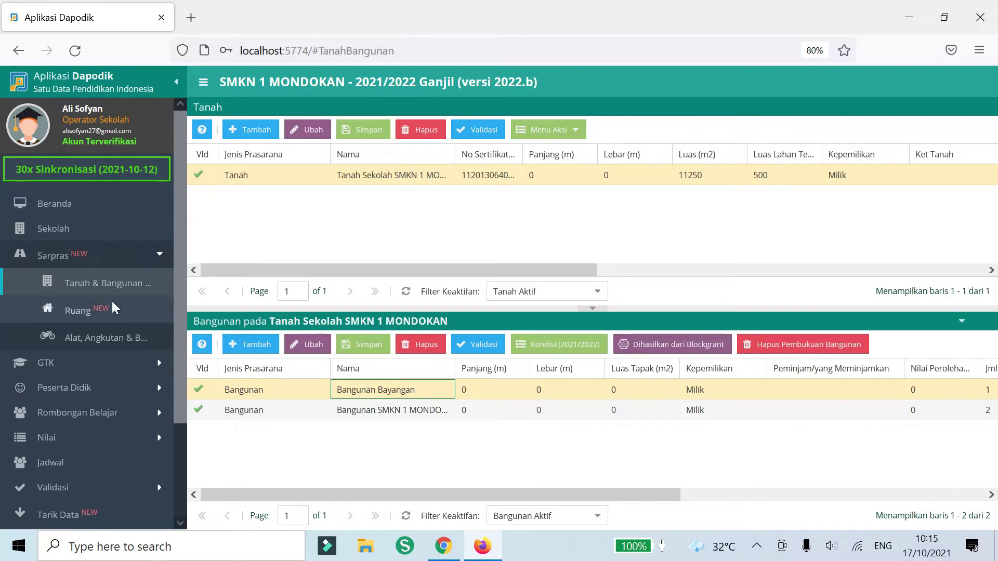
- Reassign the classroom Otomotif 3 to the building Bangunan Bayangan in the Ruang data and save the change
left_click(80, 310)
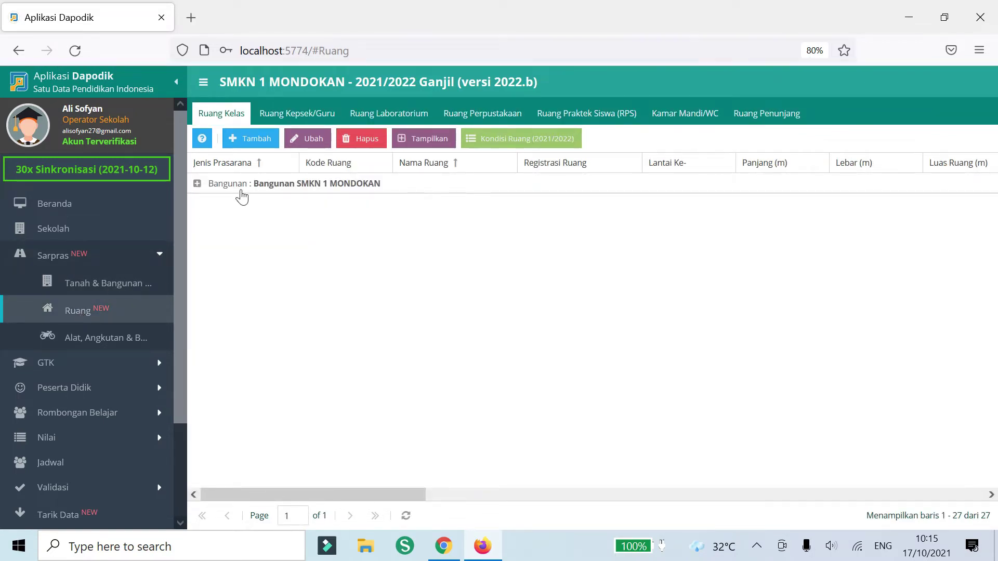
left_click(262, 185)
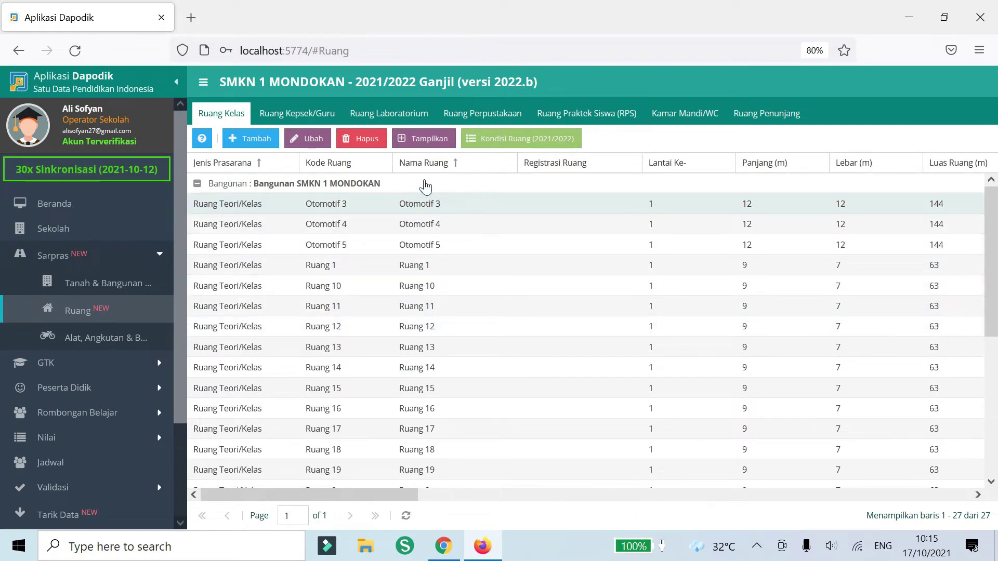
left_click(435, 206)
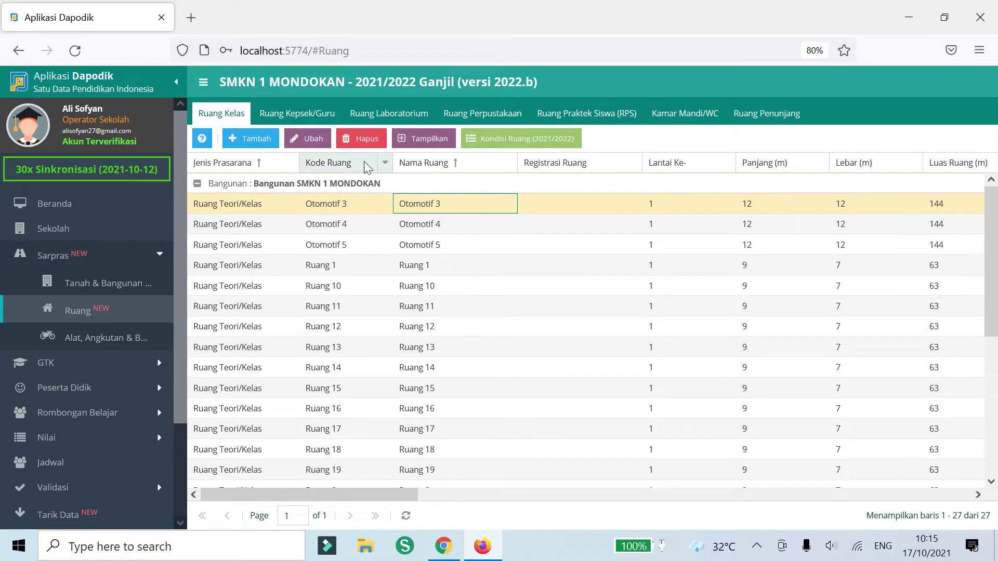
left_click(311, 147)
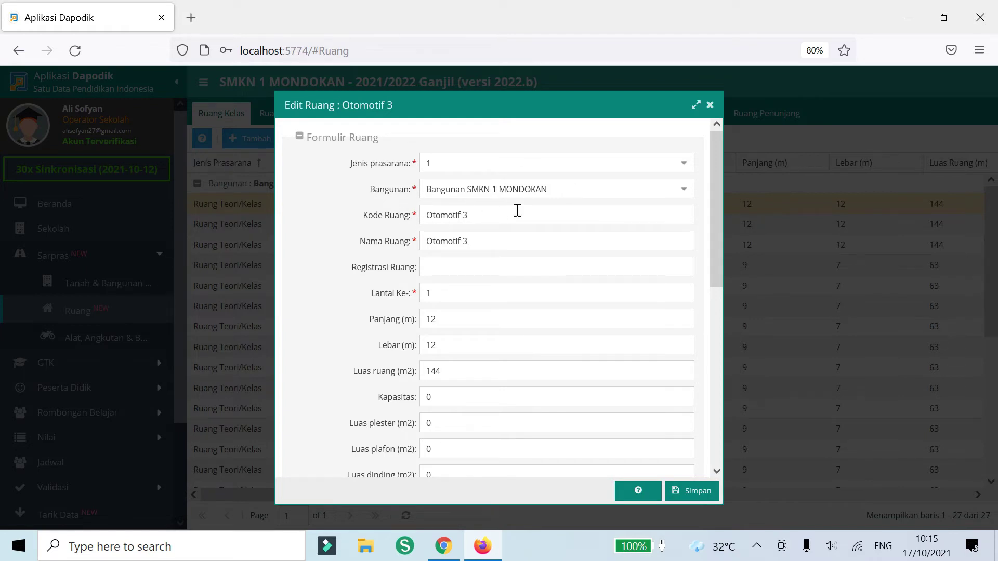
left_click(684, 191)
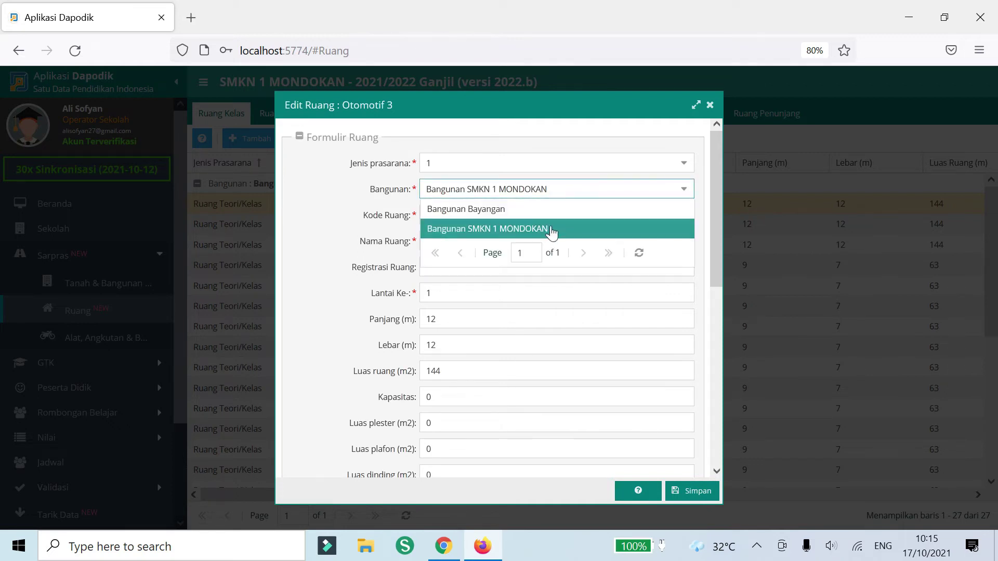
left_click(502, 212)
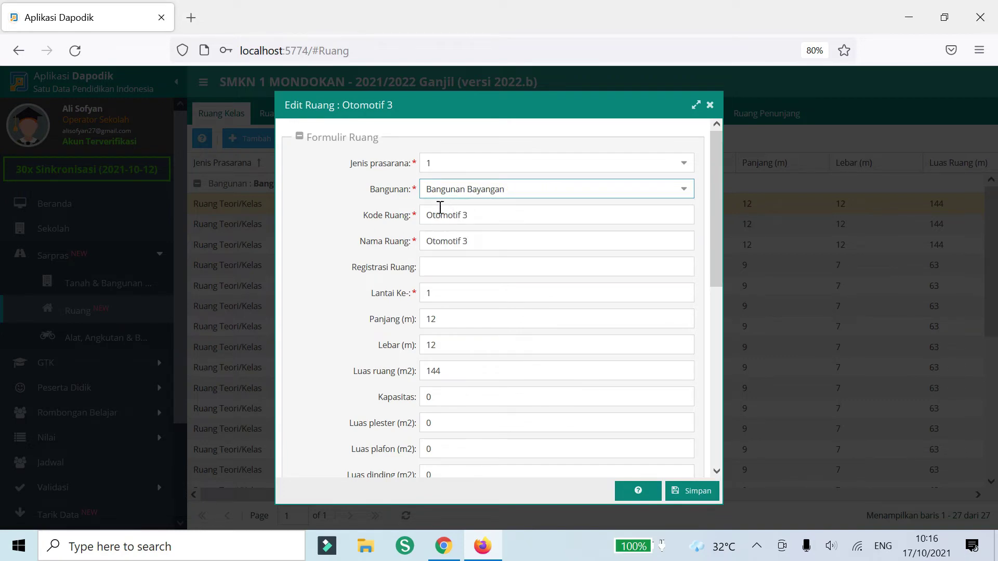
scroll(518, 209, "down", 7)
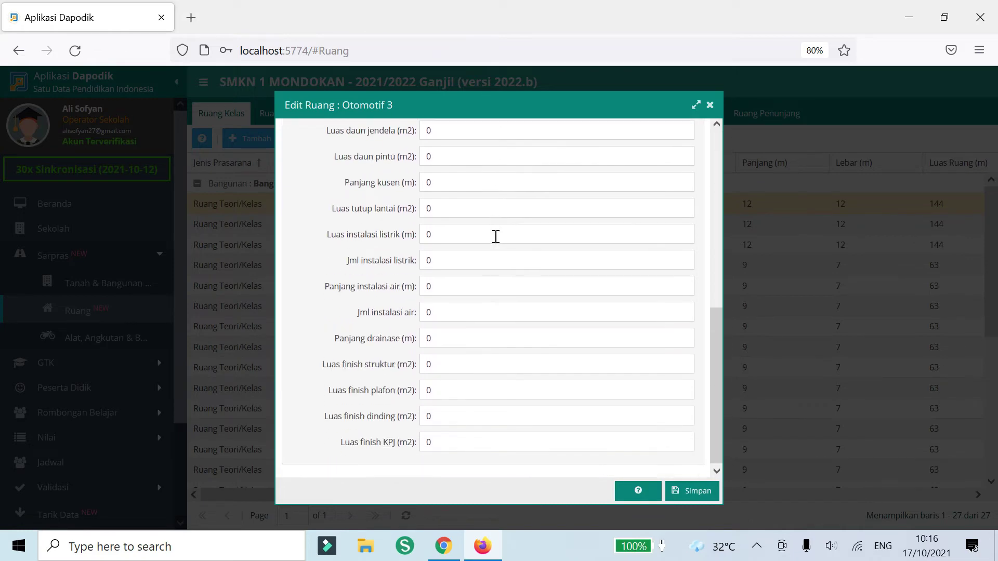
scroll(496, 236, "up", 4)
scroll(496, 236, "down", 4)
scroll(679, 196, "up", 7)
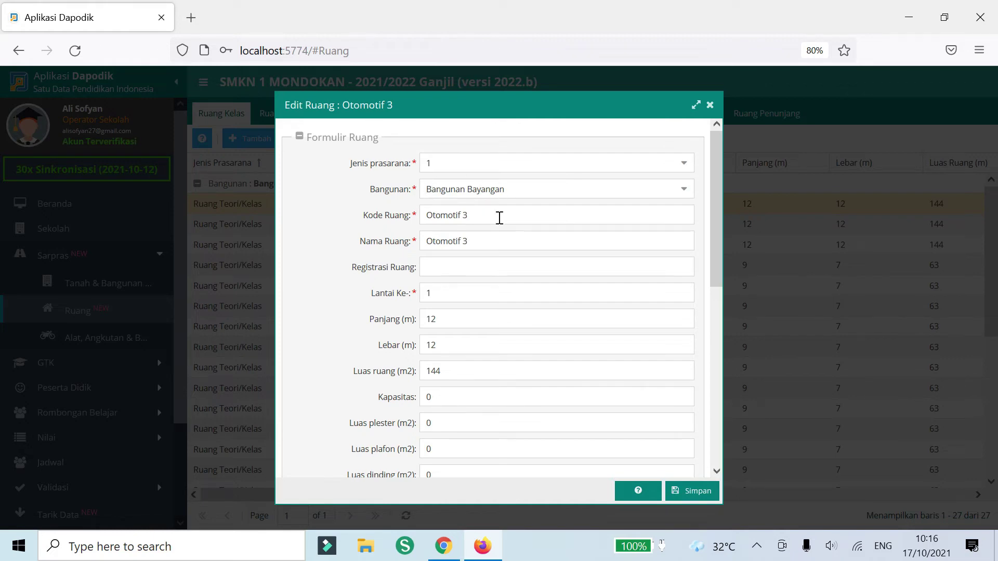
left_click(705, 491)
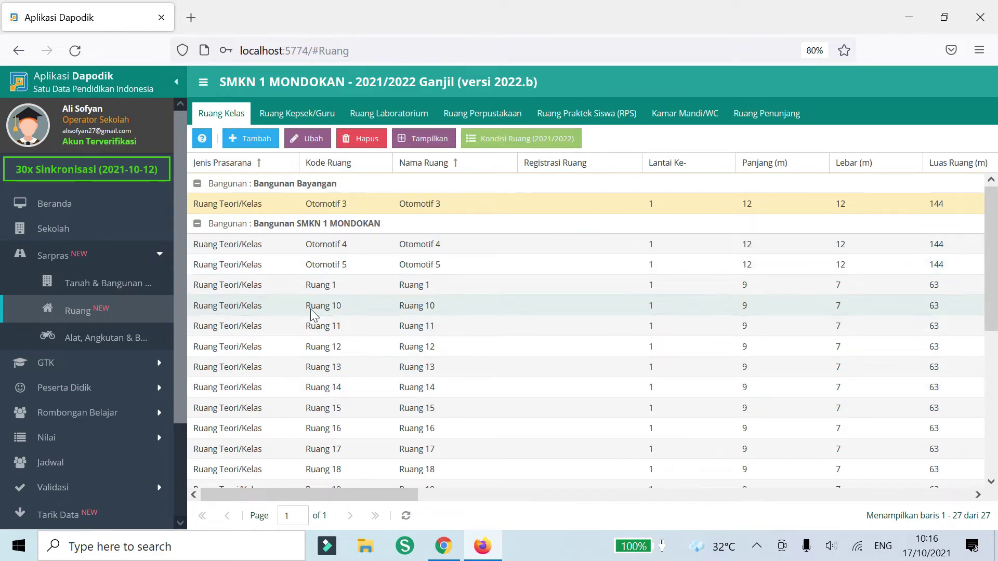
- Return to the Tanah & Bangunan data and open the Hapus Pembukuan Bangunan form for Bangunan Bayangan
left_click(130, 283)
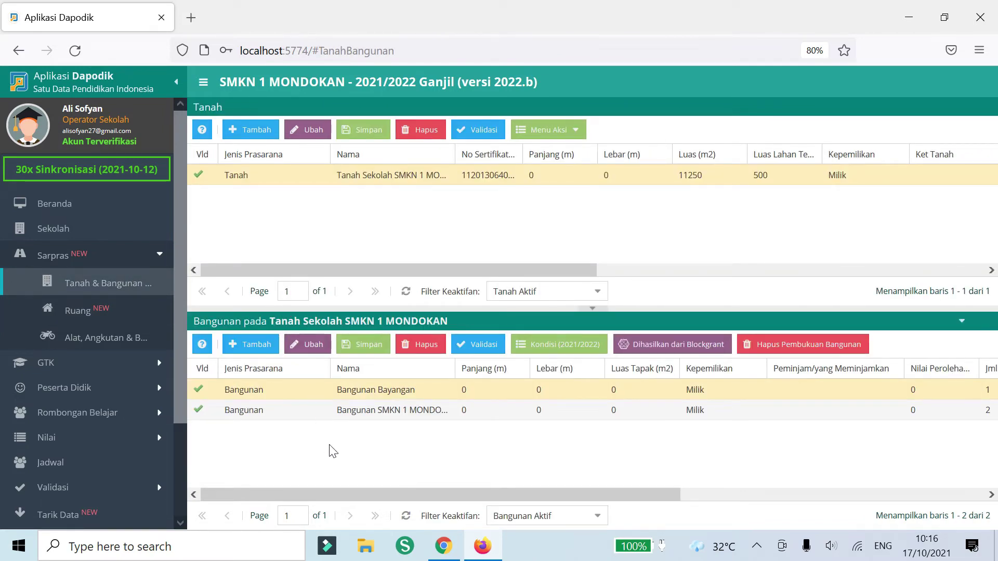
left_click(359, 456)
left_click(323, 389)
left_click(374, 387)
left_click(791, 345)
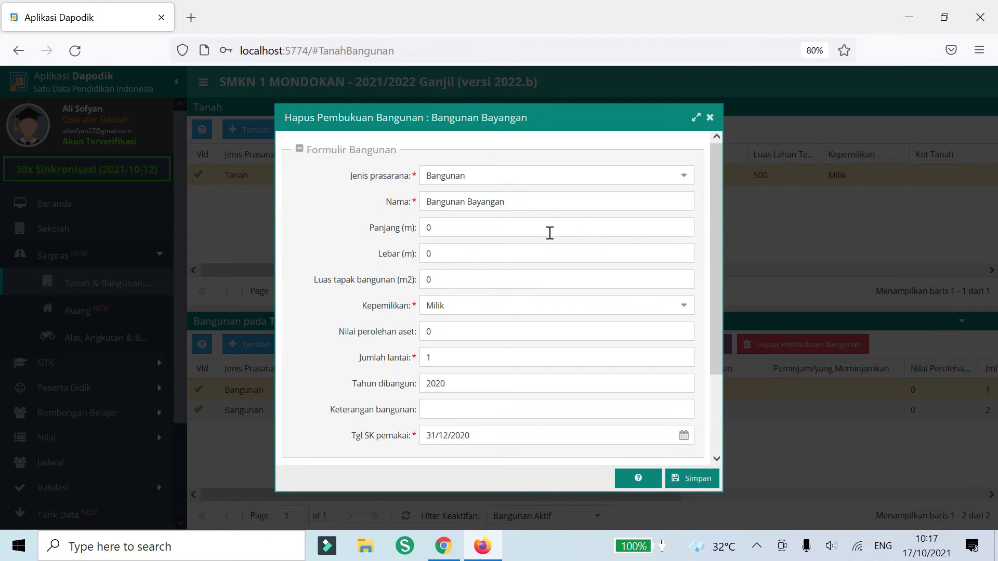
- Set the Hapus buku reason for Bangunan Bayangan to Koreksi Data in the write-off form
scroll(471, 414, "down", 3)
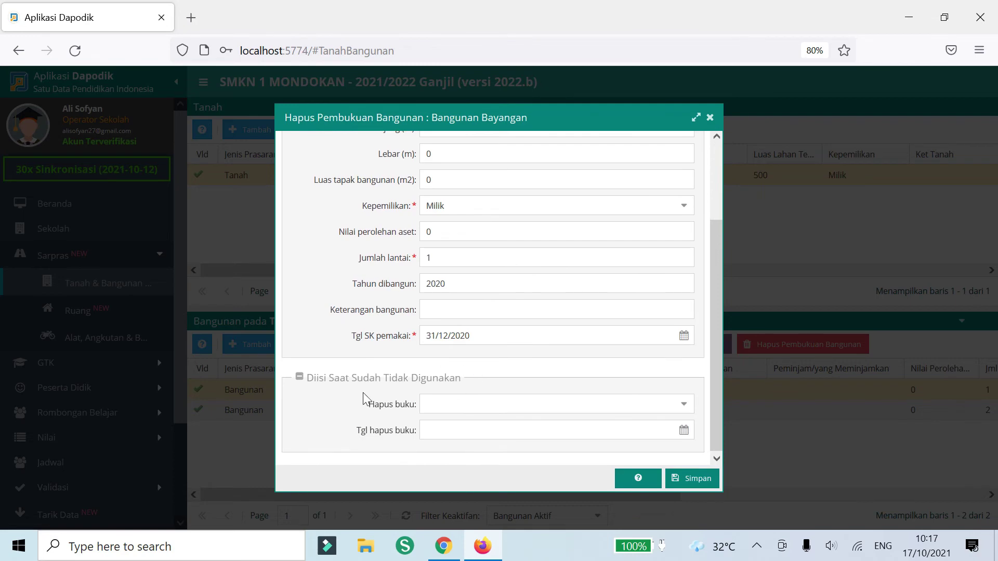
scroll(423, 327, "up", 1)
scroll(421, 327, "down", 1)
scroll(461, 400, "up", 1)
scroll(405, 405, "down", 1)
left_click(685, 410)
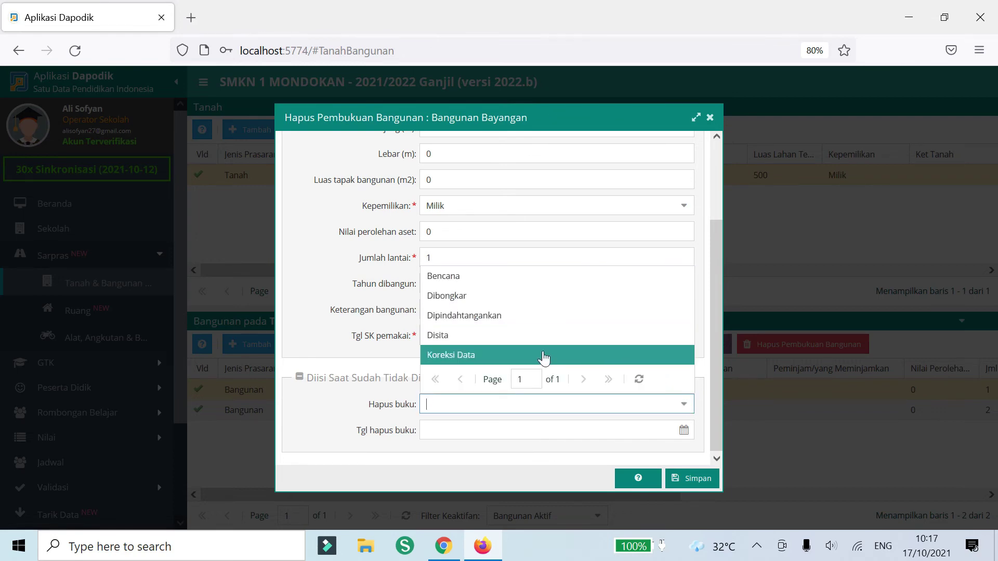
left_click(544, 356)
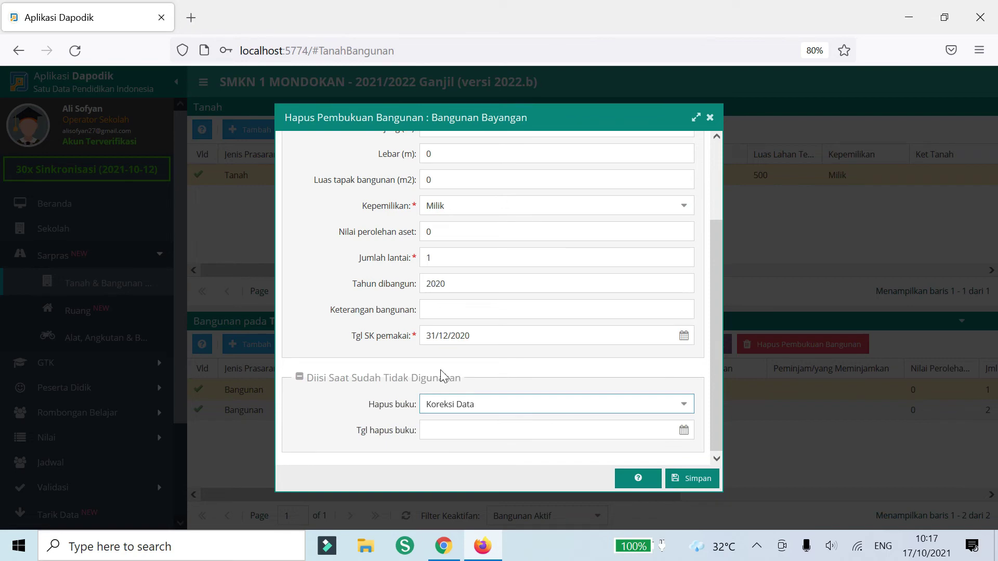
- Set the Tgl hapus buku to 30/06/2021 and save the write-off of Bangunan Bayangan
left_click(683, 431)
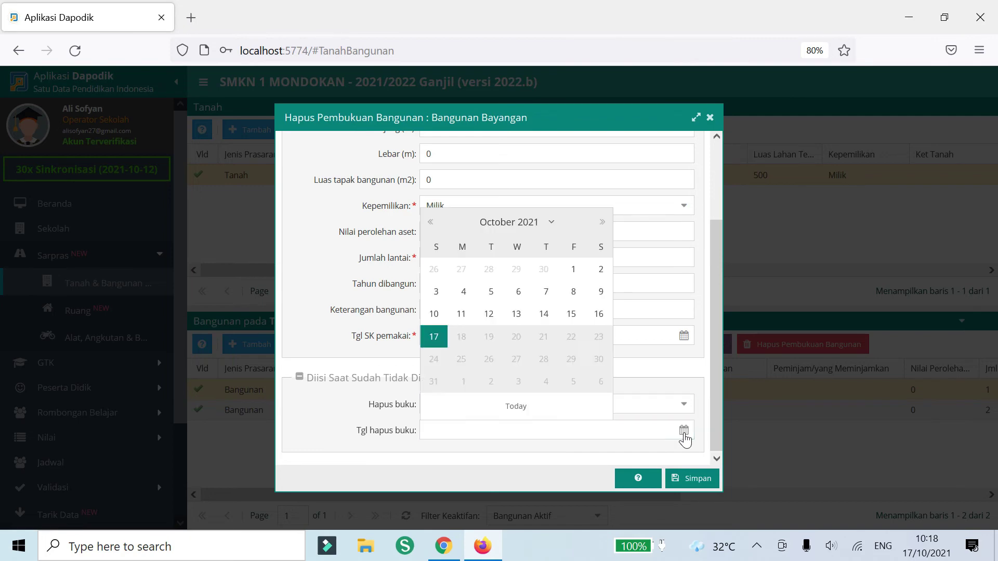
left_click(499, 230)
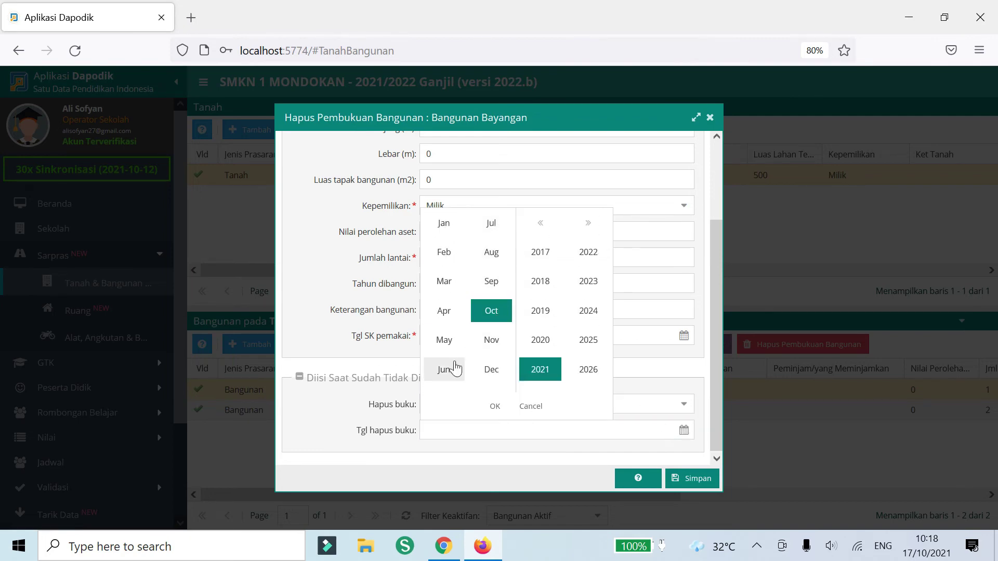
left_click(455, 368)
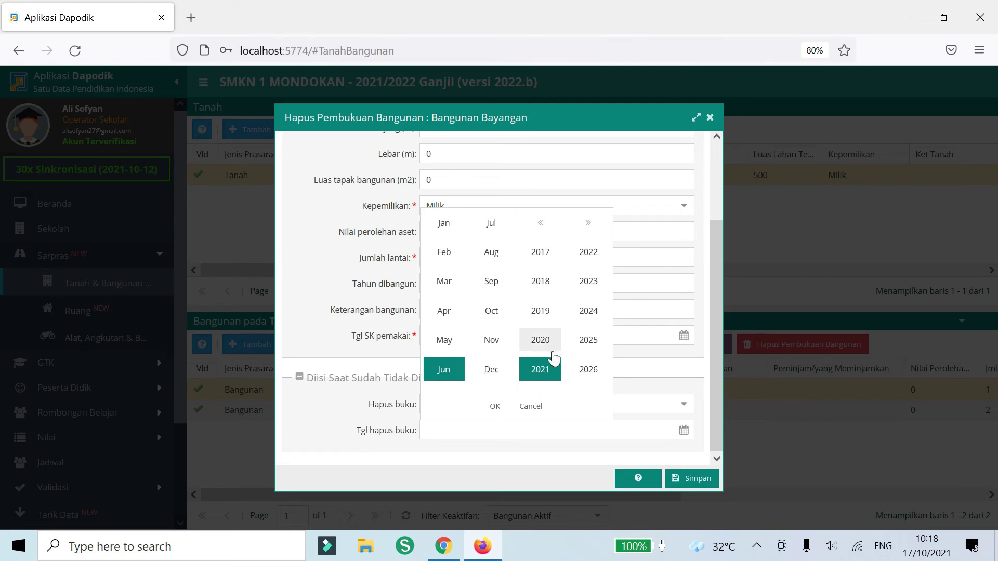
left_click(496, 407)
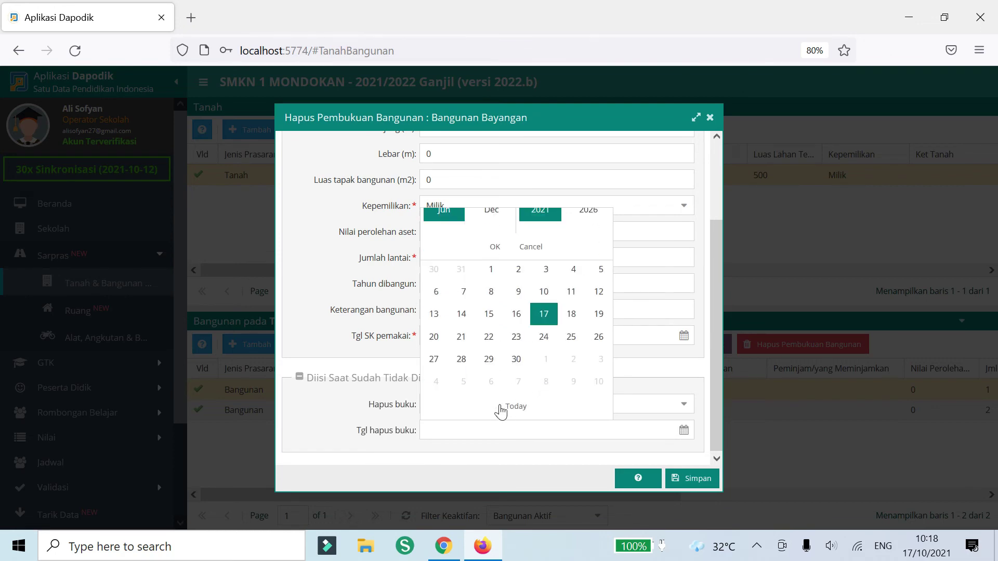
left_click(518, 362)
scroll(549, 307, "up", 3)
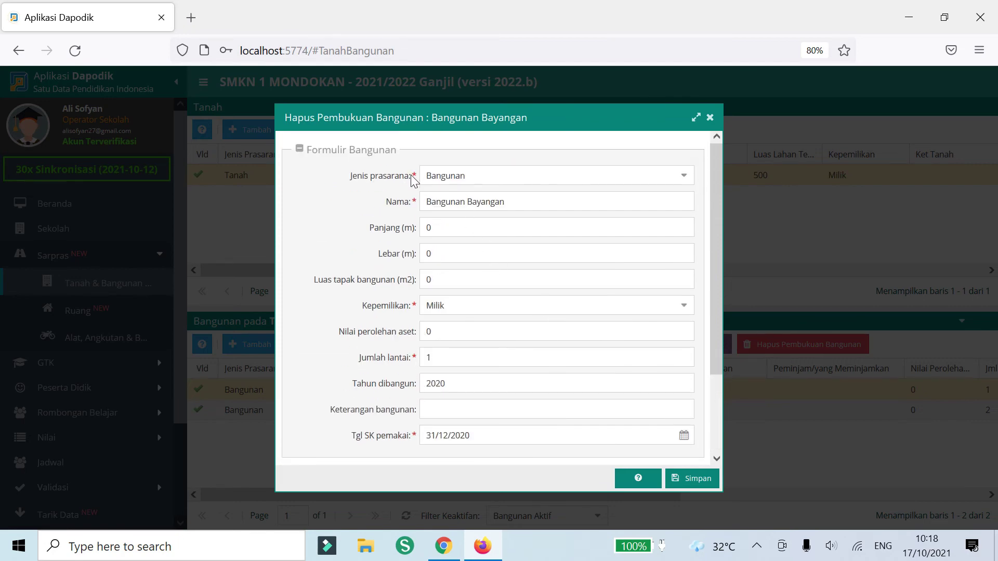
scroll(414, 192, "down", 3)
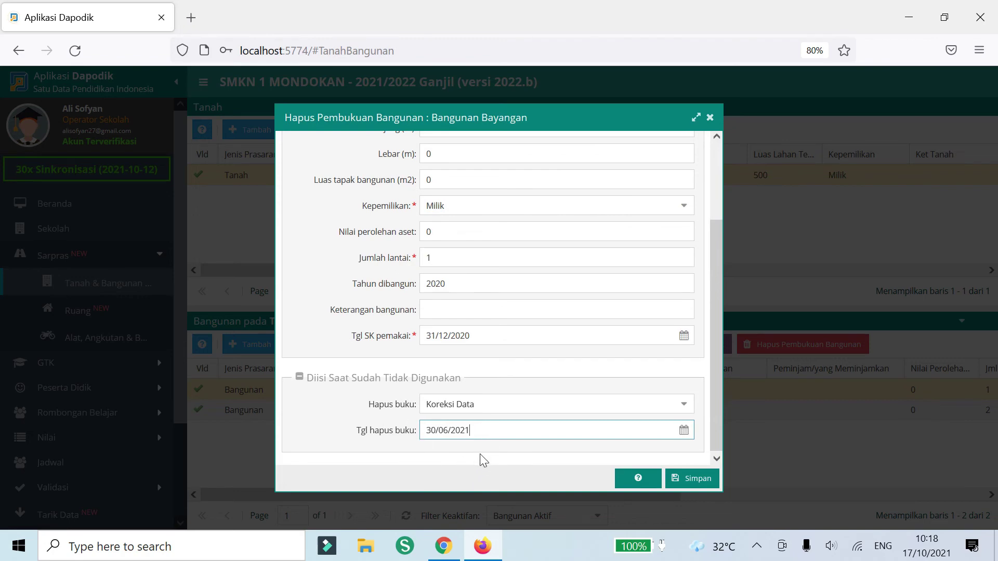
left_click(667, 478)
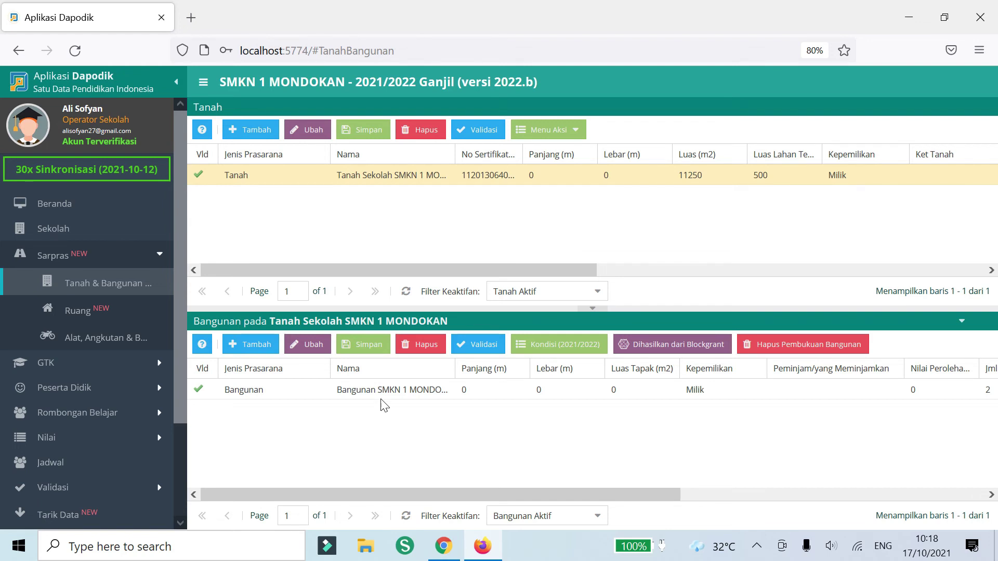
- Return to the Ruang data and reload the Ruang Kelas list to check for the classroom Otomotif 3
left_click(124, 312)
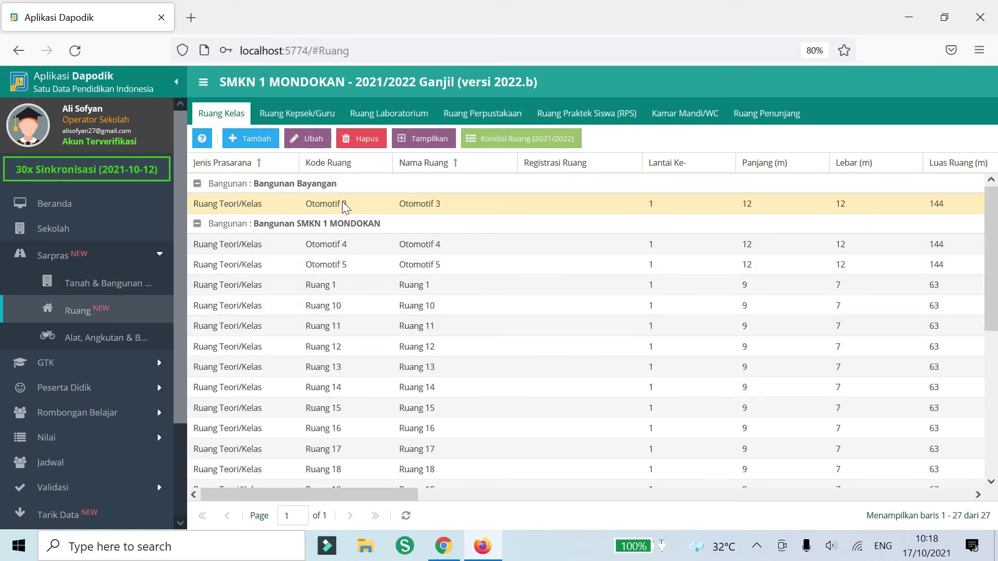
left_click(406, 517)
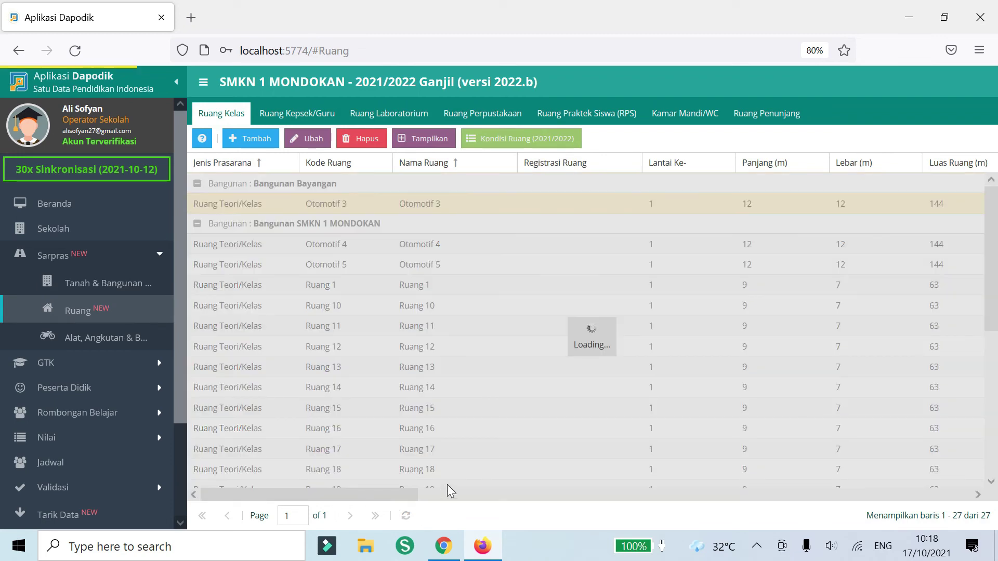